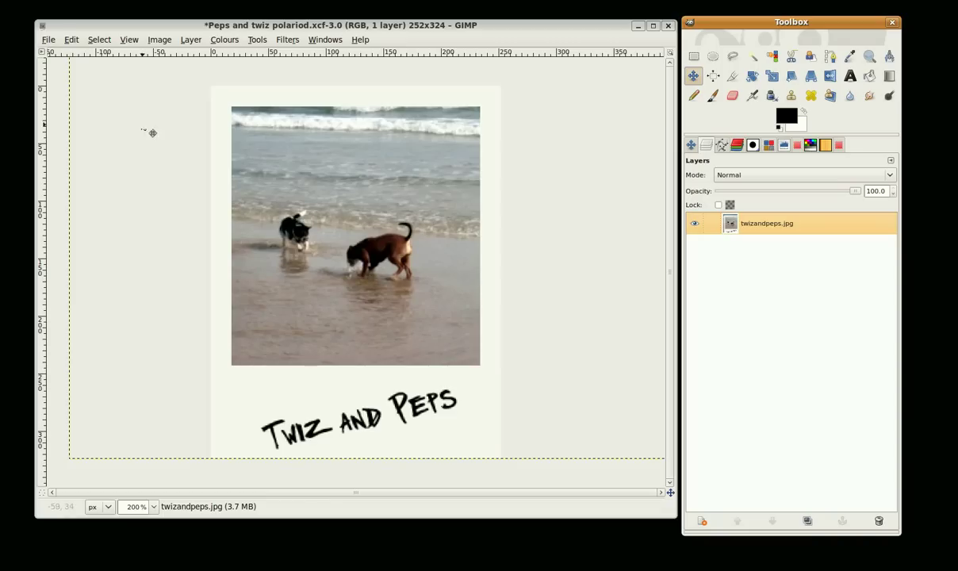
# Close the Peps and twiz polariod.xcf image, discarding its unsaved changes.
pyautogui.click(47, 42)
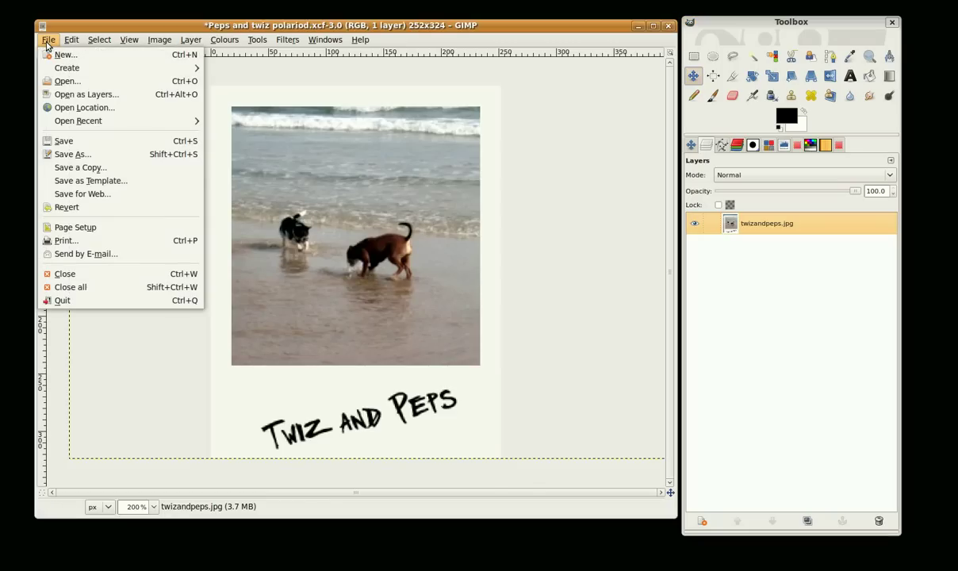
pyautogui.click(102, 273)
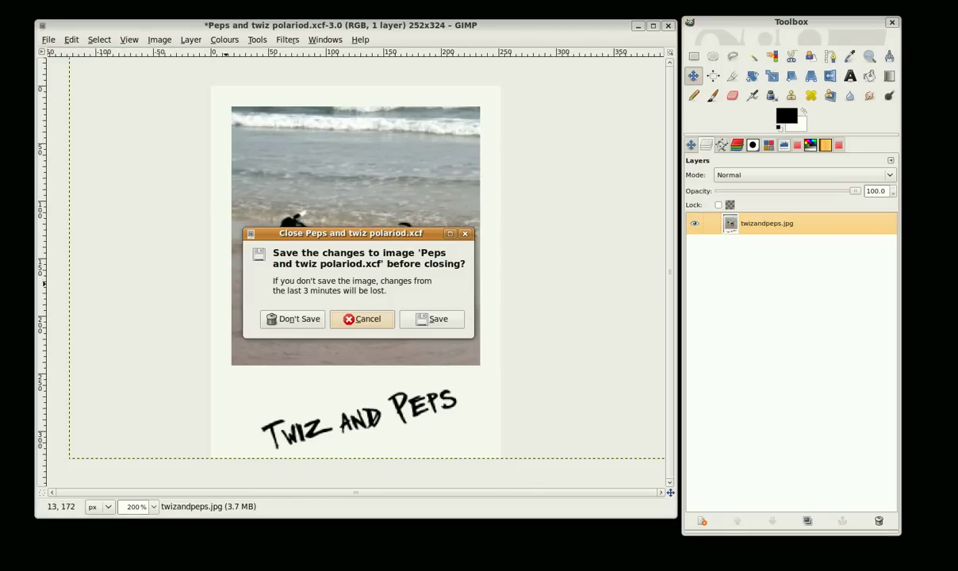
pyautogui.click(317, 320)
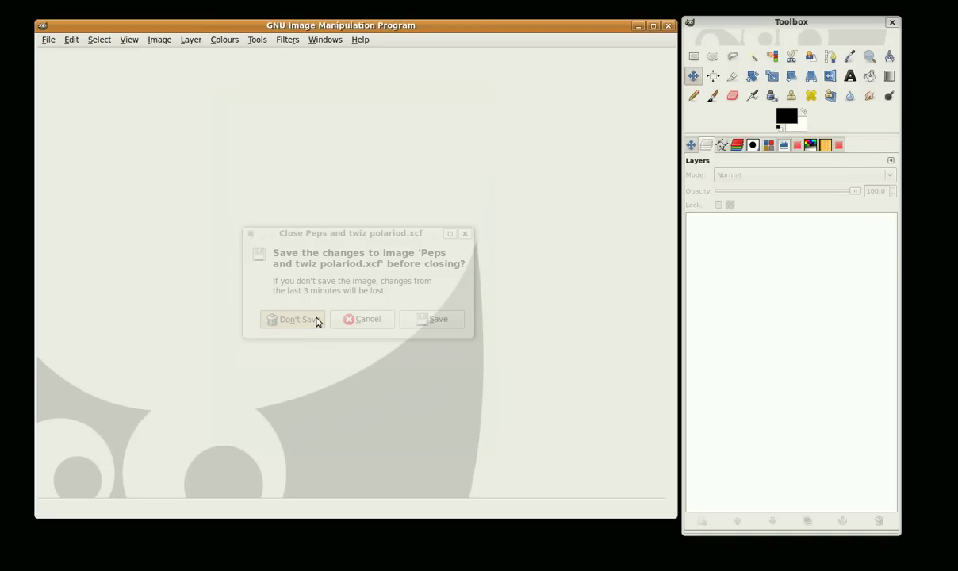
# Create a new 3.5 × 4.5 inch (252 × 324 px) image with a white background.
pyautogui.click(47, 40)
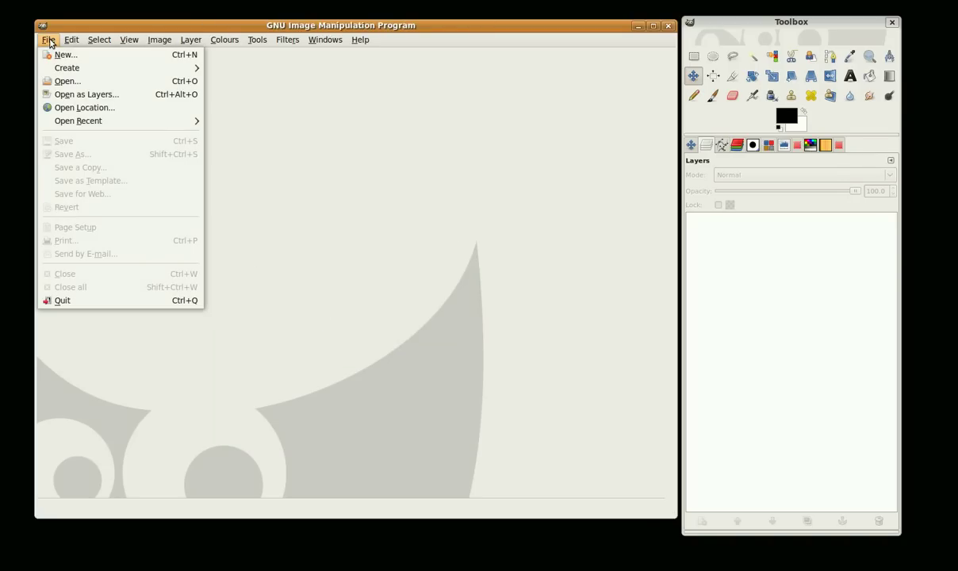
pyautogui.click(60, 55)
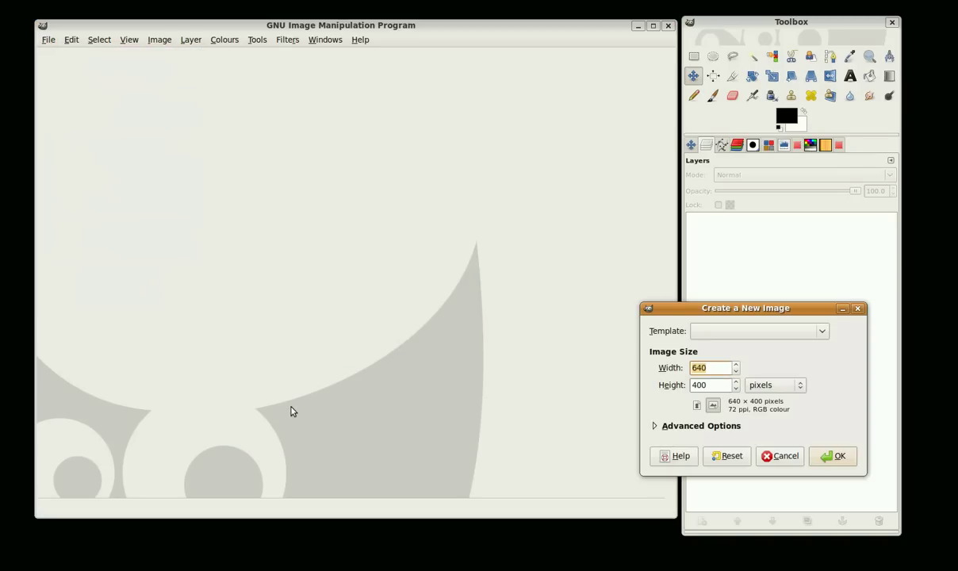
pyautogui.click(803, 386)
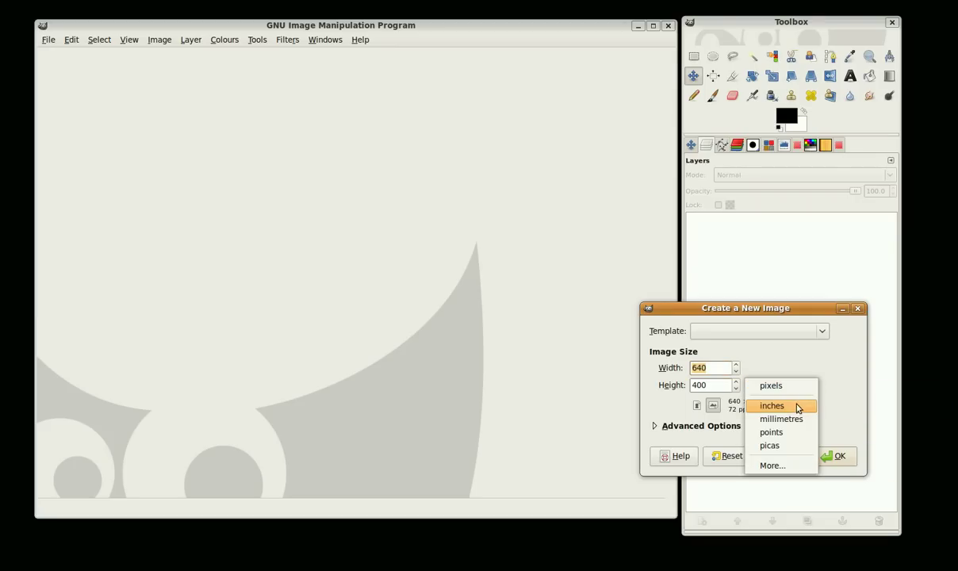
pyautogui.click(796, 408)
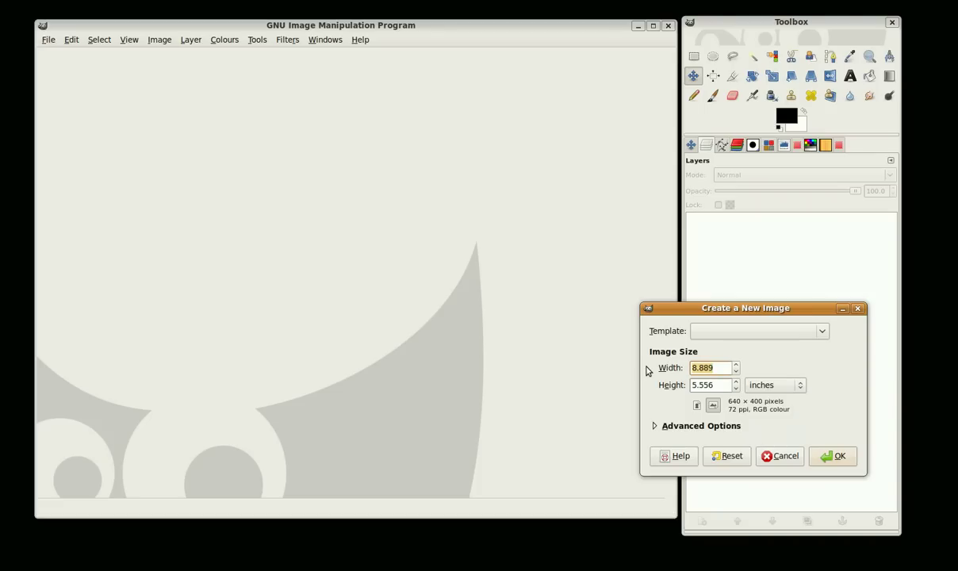
pyautogui.write('3.5')
pyautogui.press('Tab')
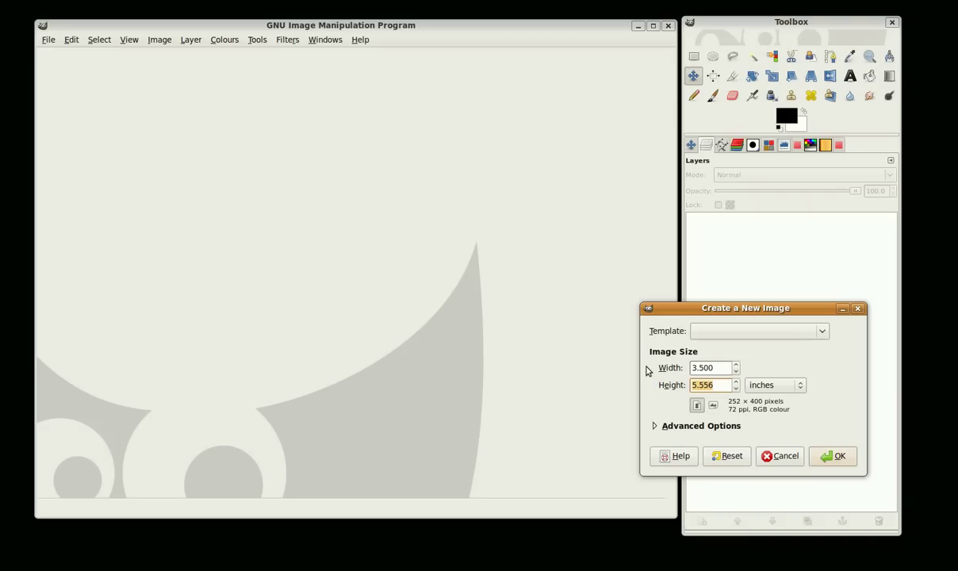
pyautogui.write('5')
pyautogui.click(825, 454)
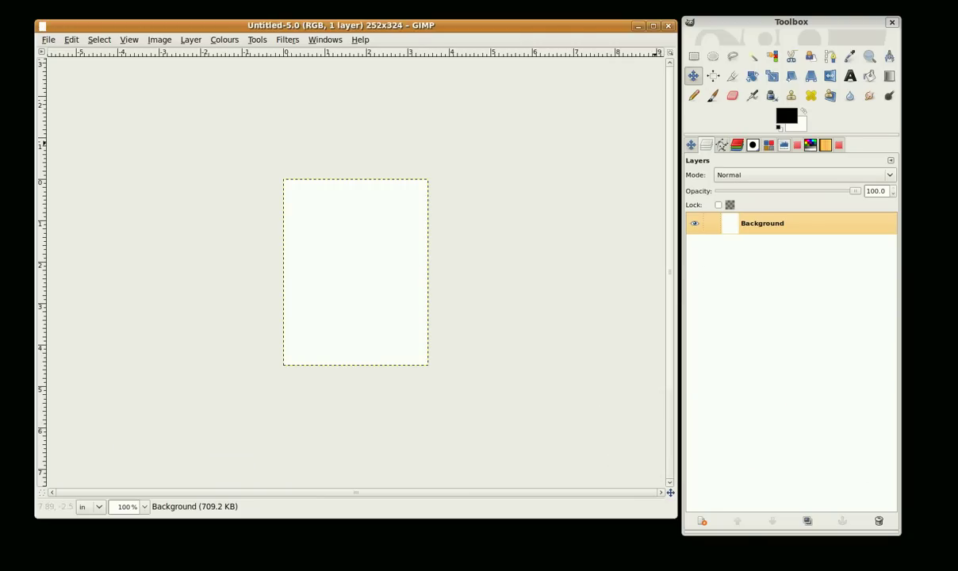
# Add an alpha channel to the Background layer and pick the Rectangle Select tool.
pyautogui.click(190, 39)
pyautogui.moveTo(165, 42)
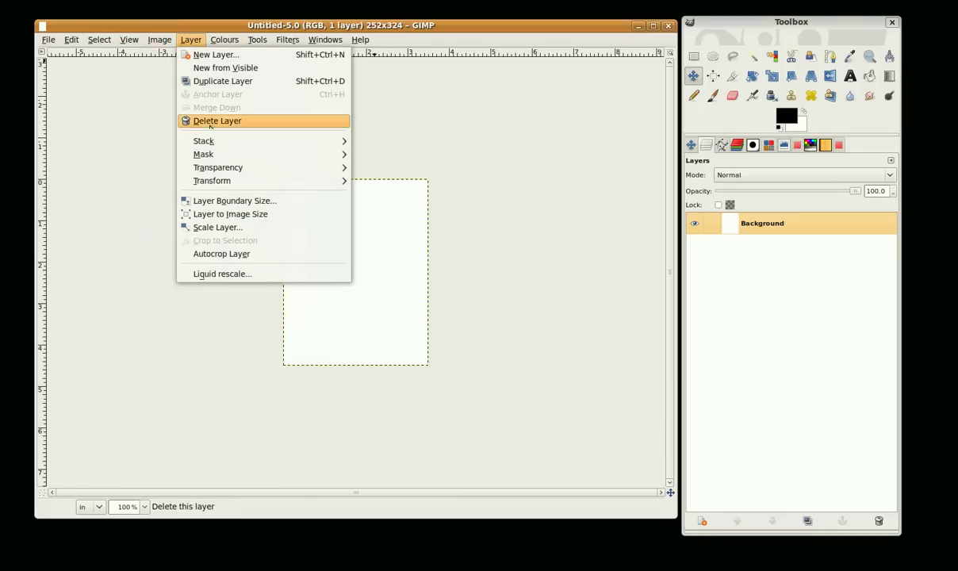
pyautogui.moveTo(218, 170)
pyautogui.click(408, 167)
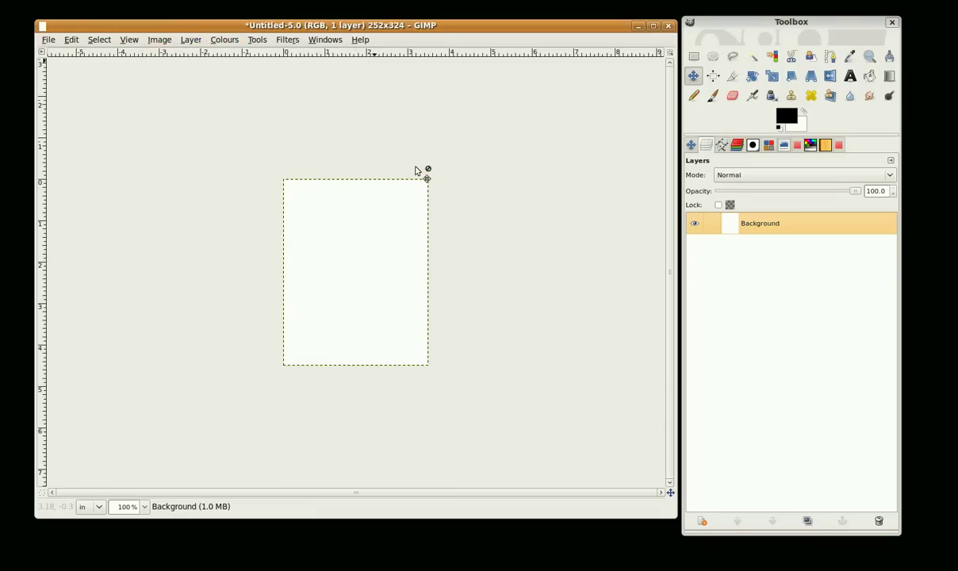
pyautogui.click(696, 57)
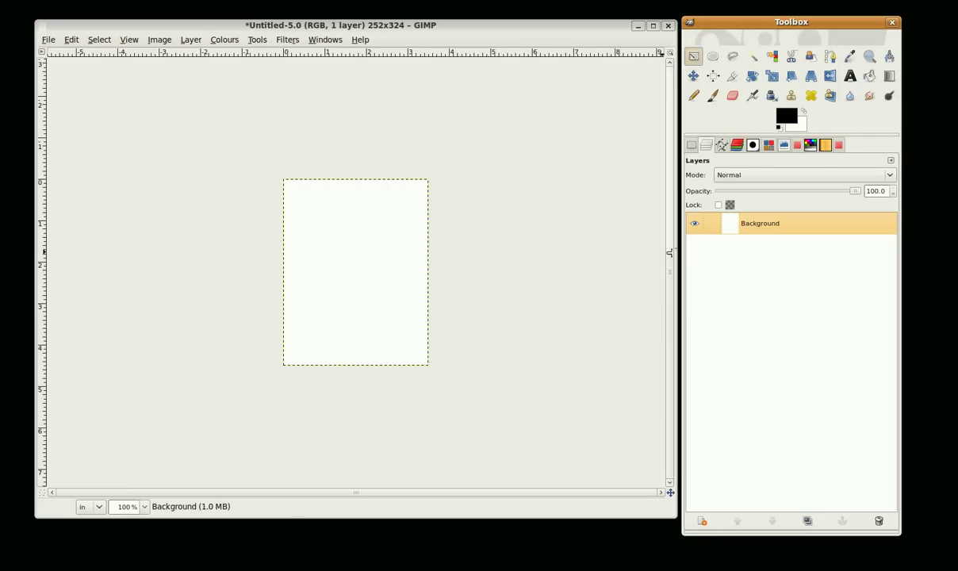
# Draw a small rectangular selection near the image's top left corner.
pyautogui.click(693, 145)
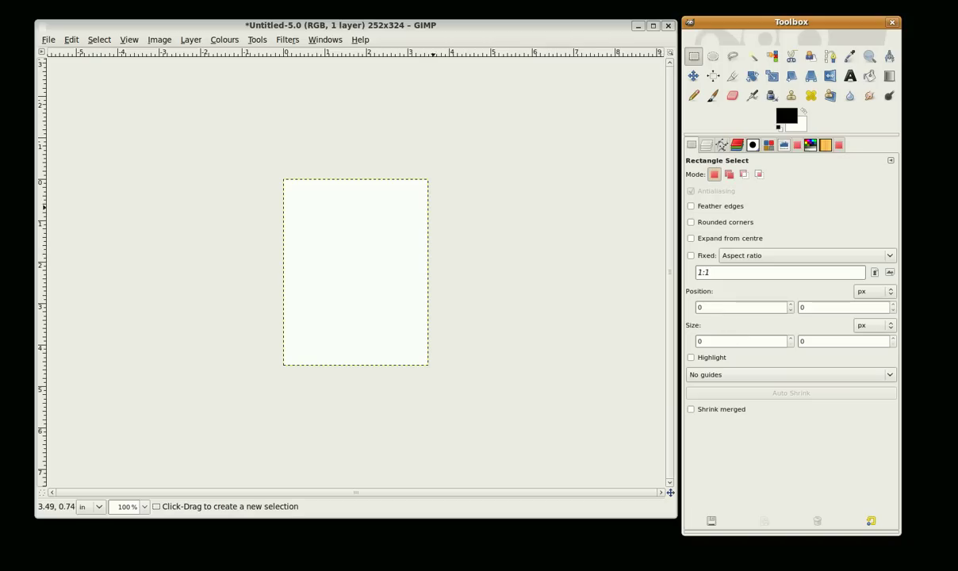
pyautogui.click(724, 308)
pyautogui.moveTo(315, 204); pyautogui.dragTo(329, 220)
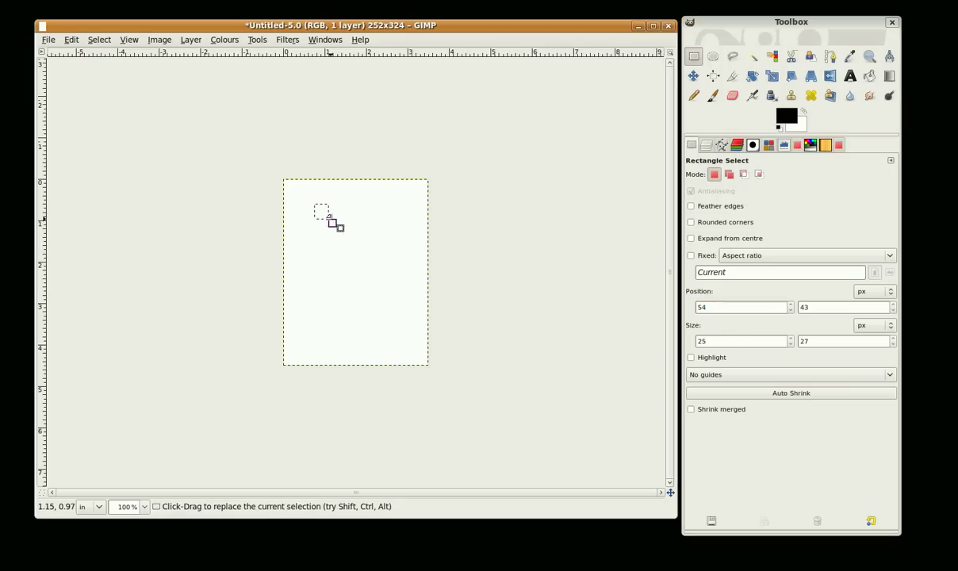
pyautogui.doubleClick(737, 311)
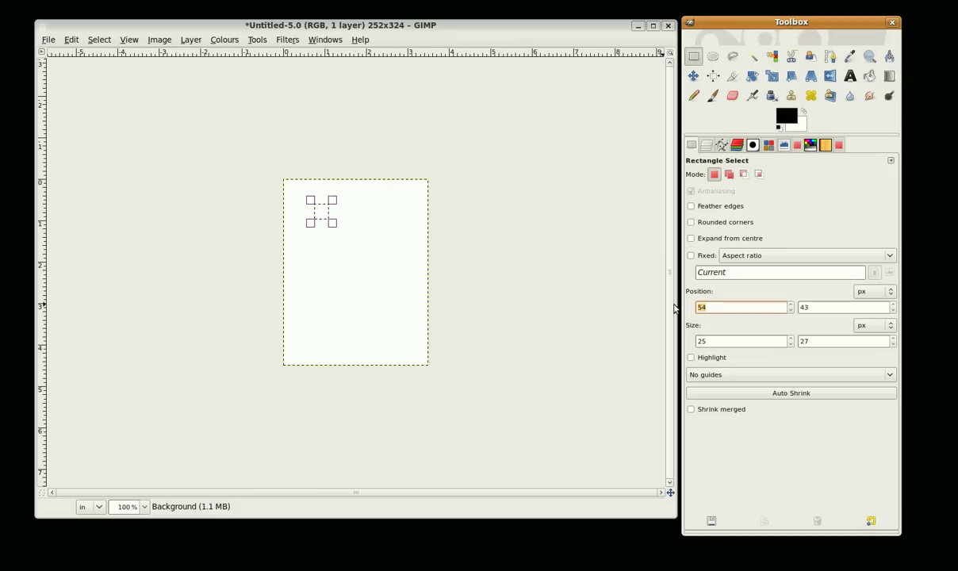
# Switch the selection's Position and Size units to inches.
pyautogui.click(889, 292)
pyautogui.click(896, 327)
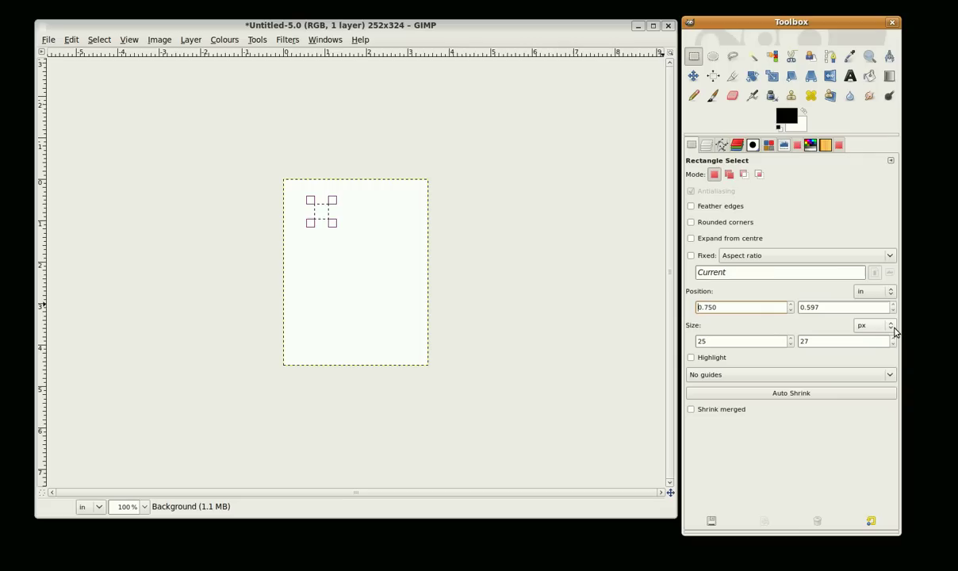
pyautogui.click(893, 326)
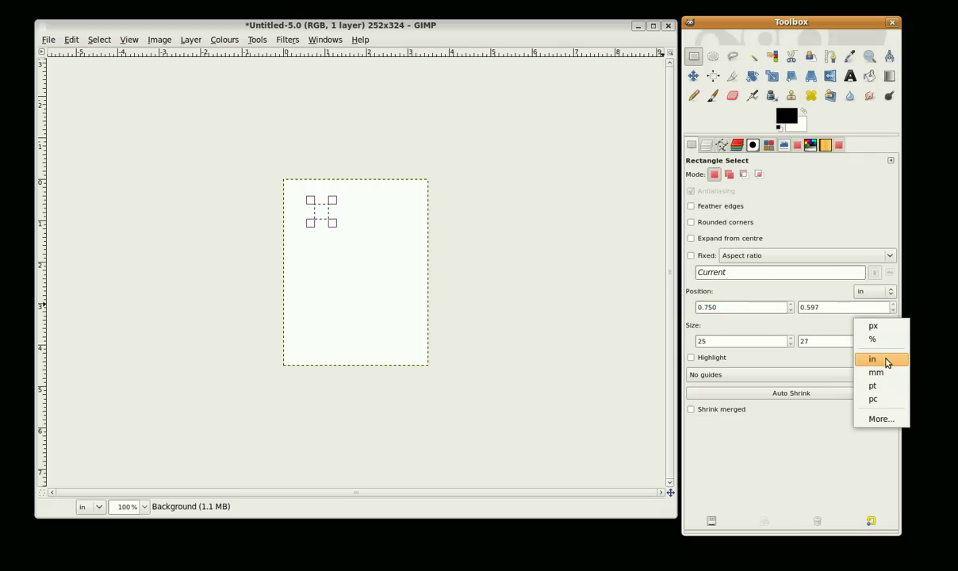
pyautogui.click(887, 358)
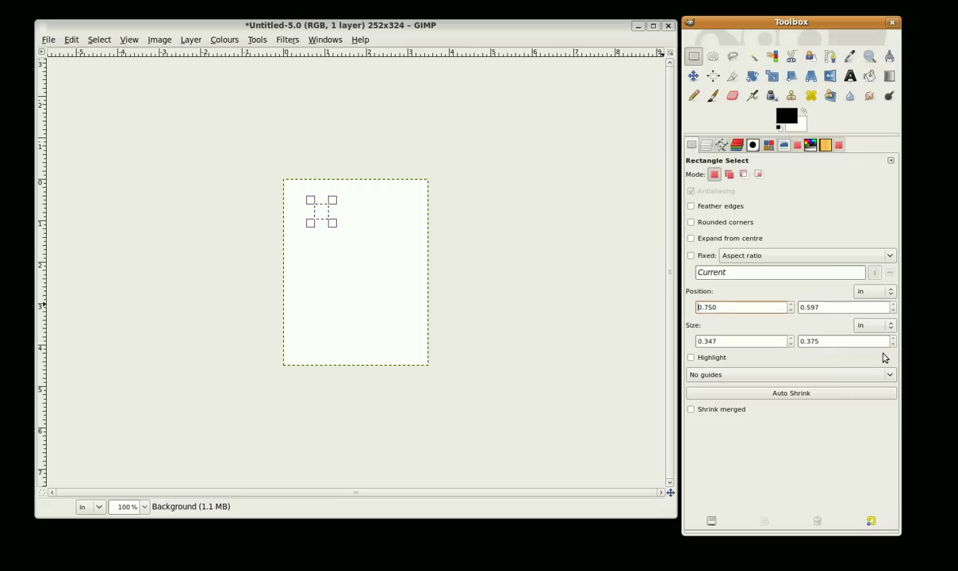
# Set the rectangle selection size to 3.000 × 3.125 inches.
pyautogui.click(724, 341)
pyautogui.moveTo(725, 341); pyautogui.dragTo(688, 341)
pyautogui.write('3')
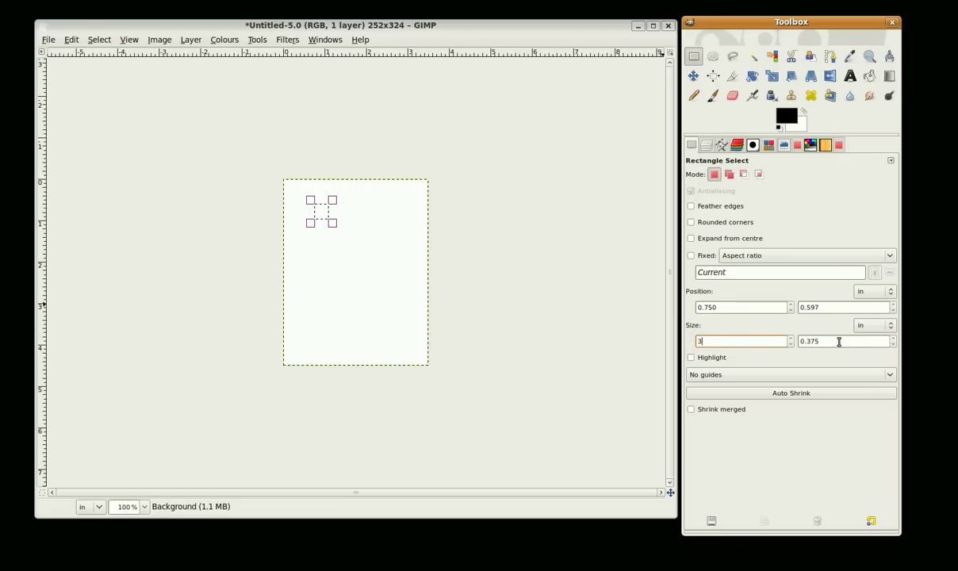
pyautogui.press('Tab')
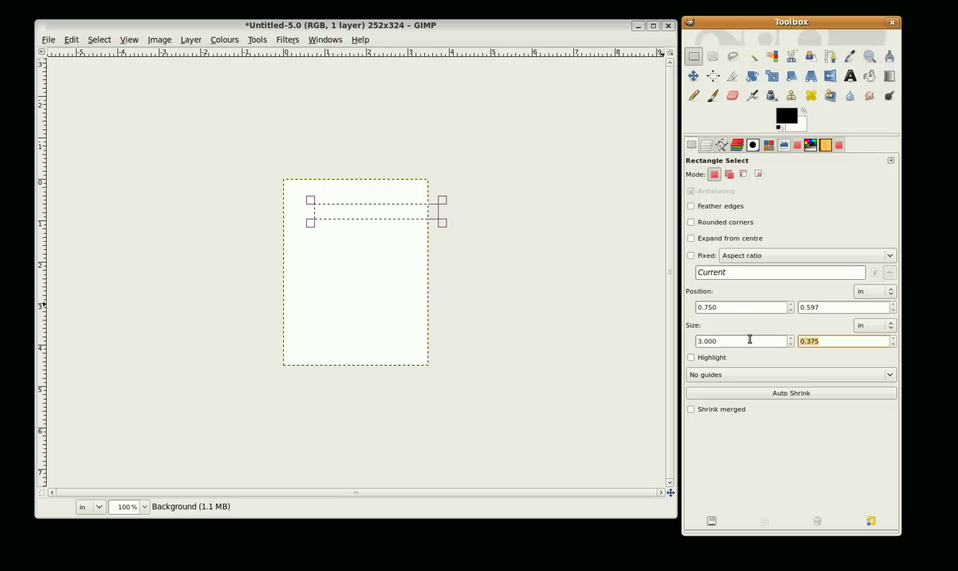
pyautogui.write('3.')
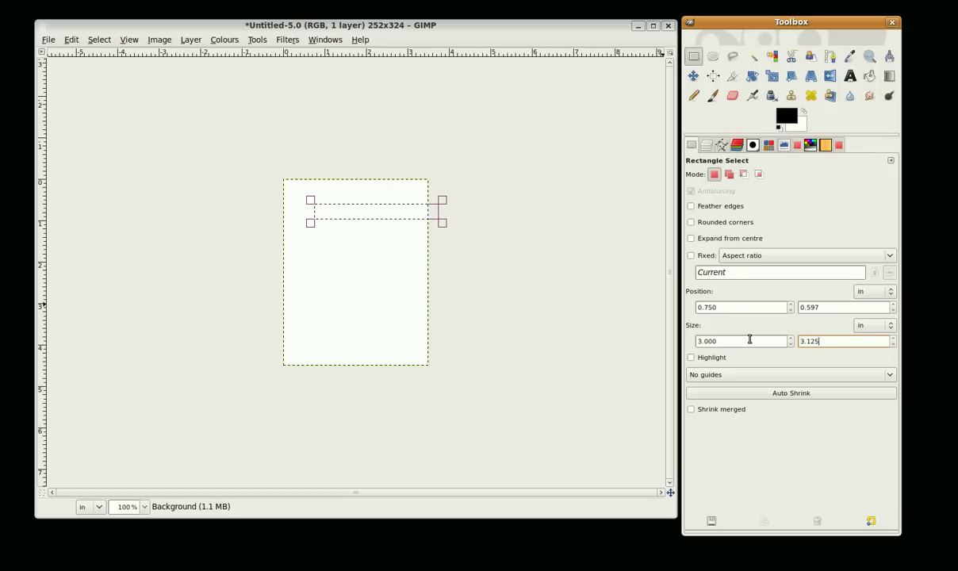
pyautogui.write('125')
pyautogui.press('Return')
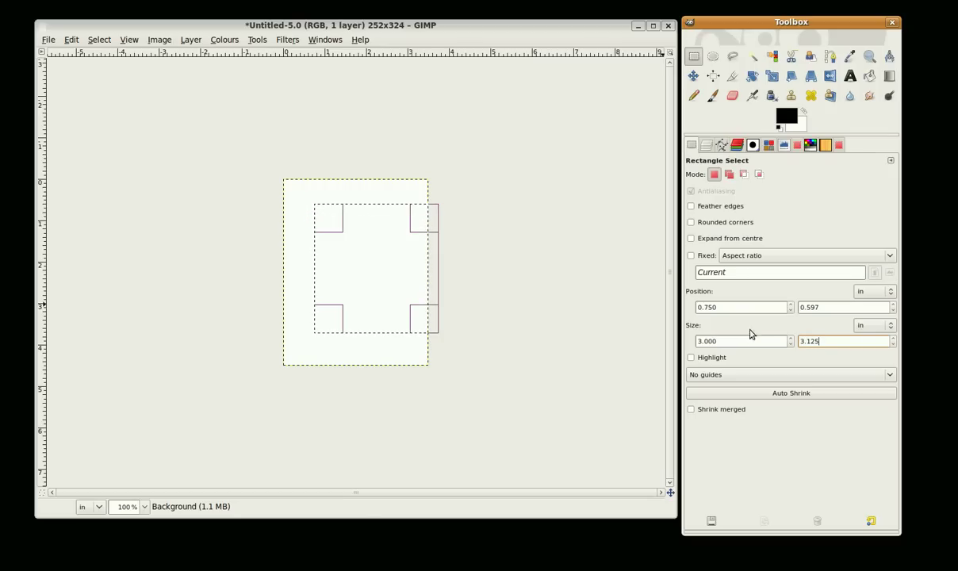
# Place the selection at 0.250, 0.250 inches and commit it as the photo window.
pyautogui.moveTo(385, 272); pyautogui.dragTo(365, 262)
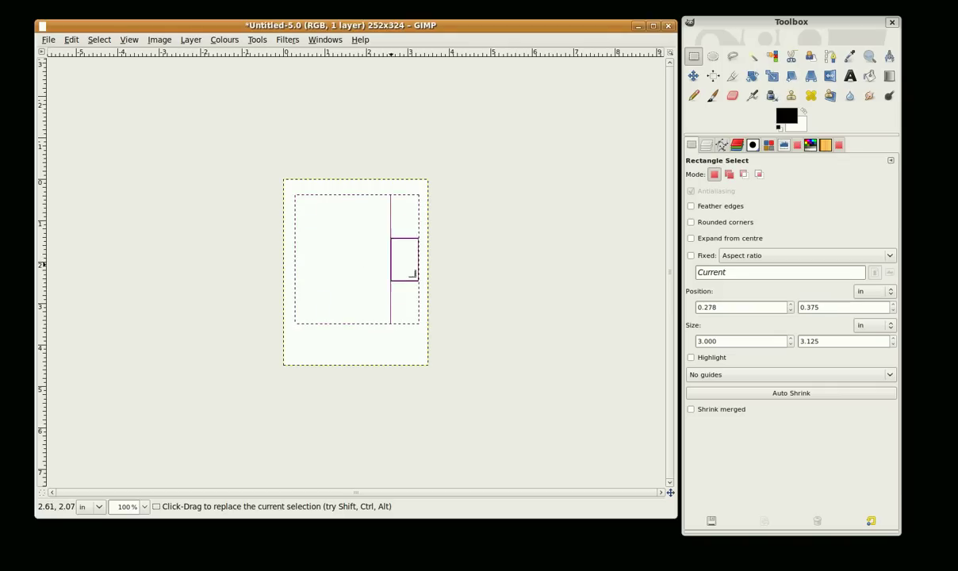
pyautogui.click(730, 306)
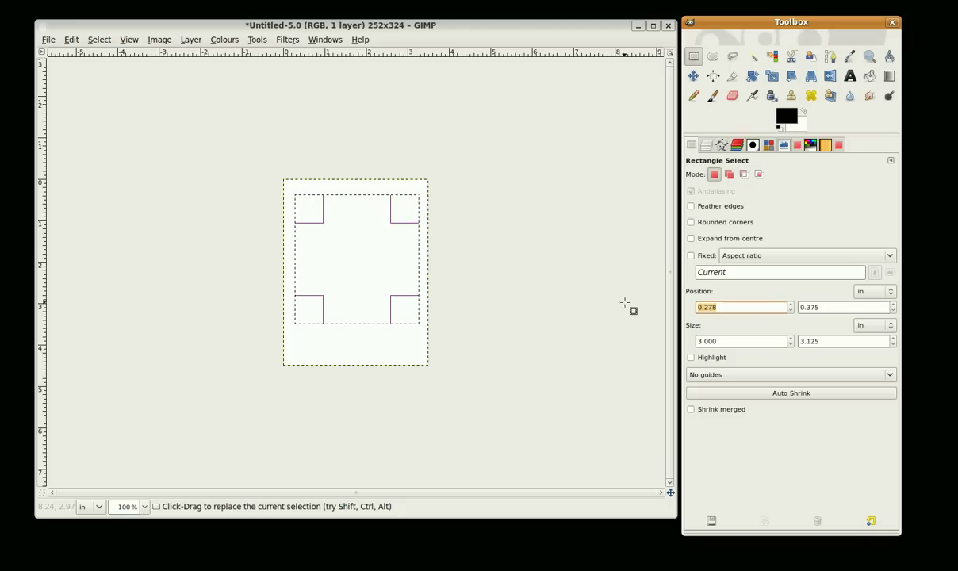
pyautogui.write('.25')
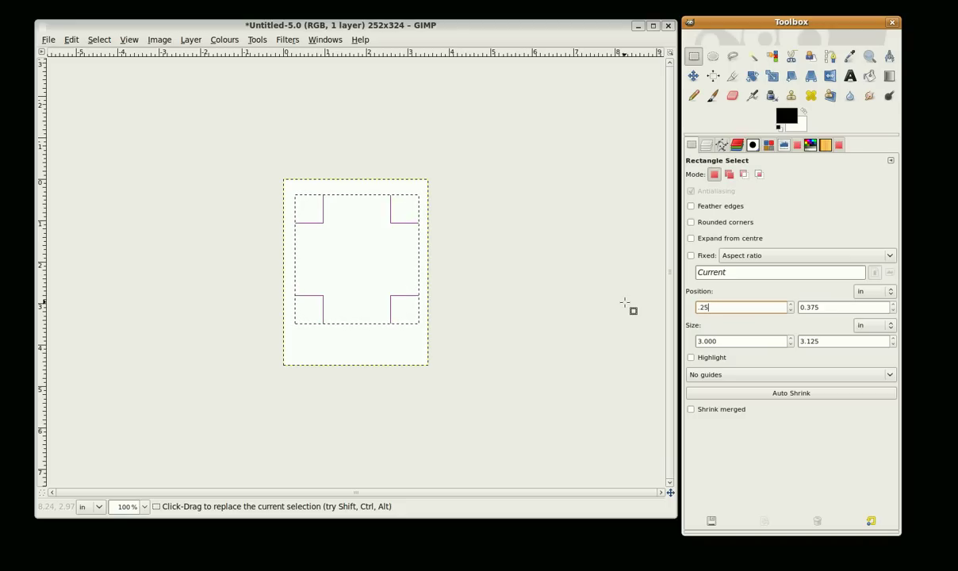
pyautogui.press('Tab')
pyautogui.write('.')
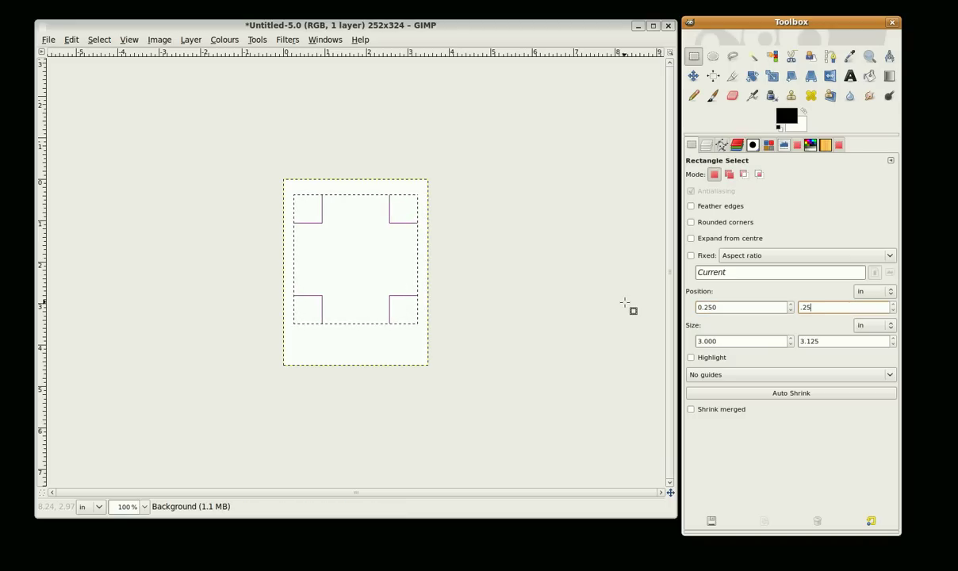
pyautogui.write('25')
pyautogui.press('Return')
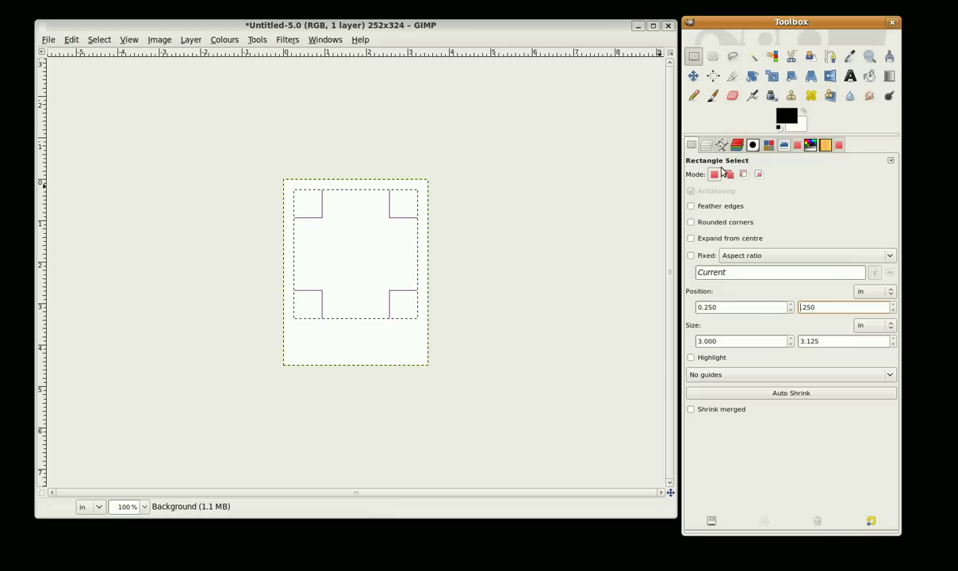
pyautogui.click(373, 224)
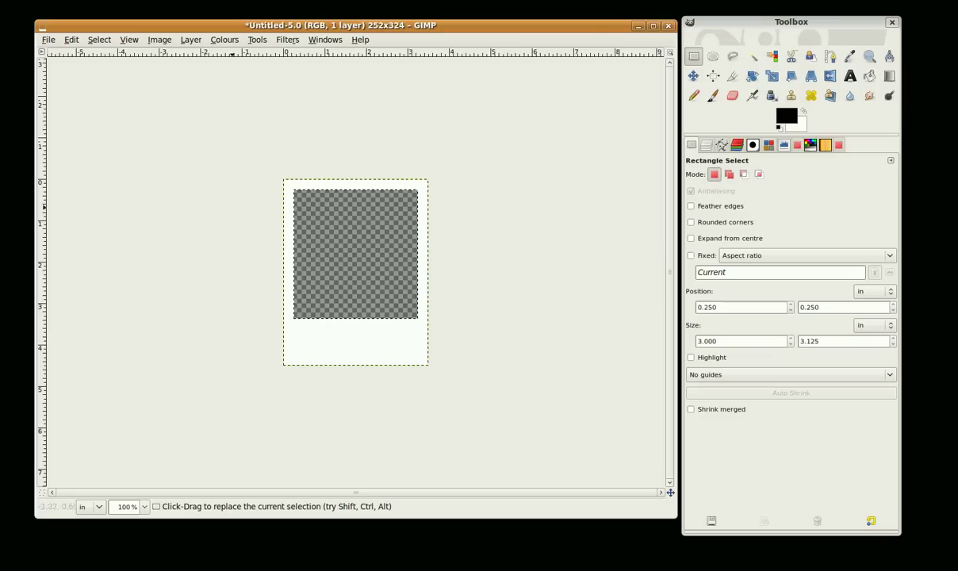
# Show the Layers panel, which lists only the Background layer, then the File menu.
pyautogui.click(707, 145)
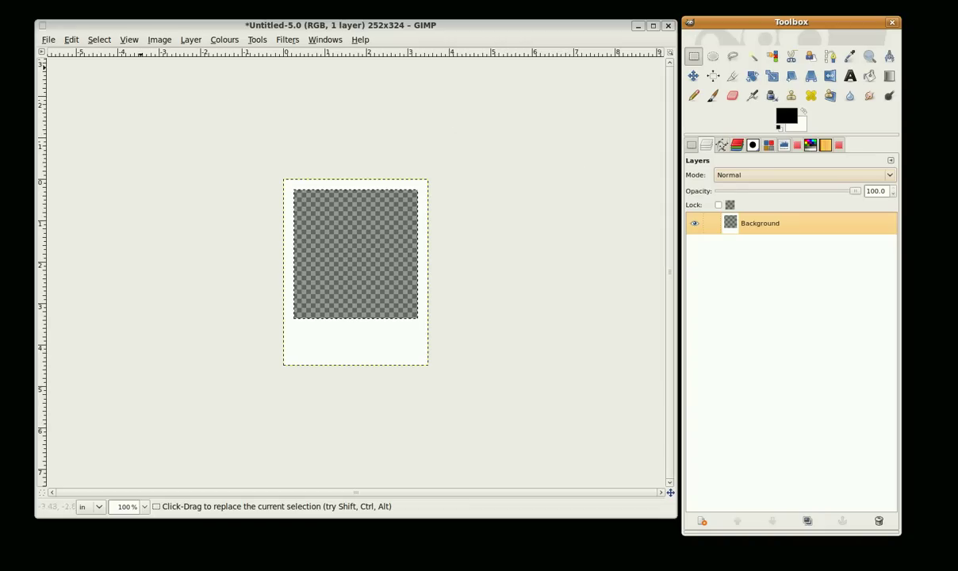
pyautogui.click(50, 41)
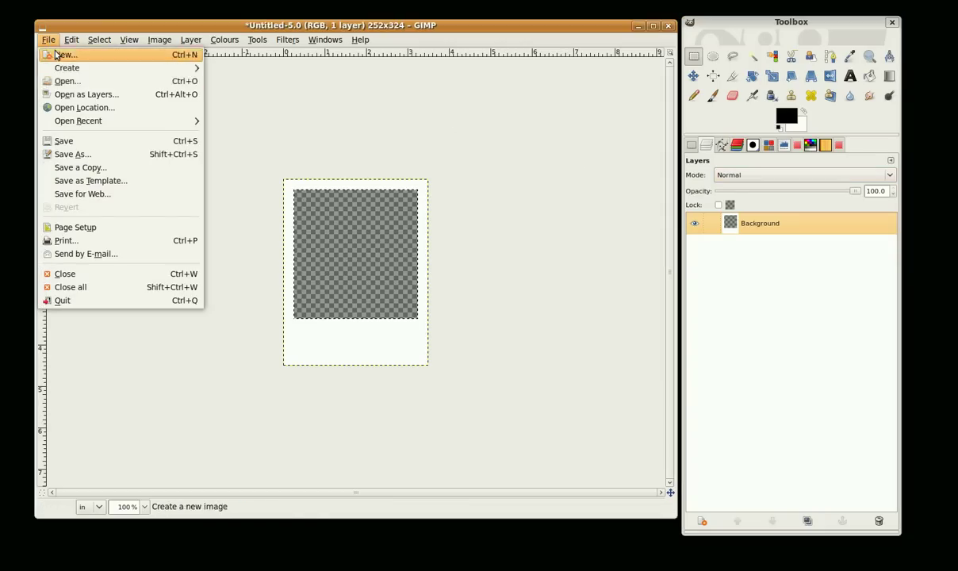
# Open twizandpeps.jpg as a layer and raise the Background frame above it.
pyautogui.click(65, 96)
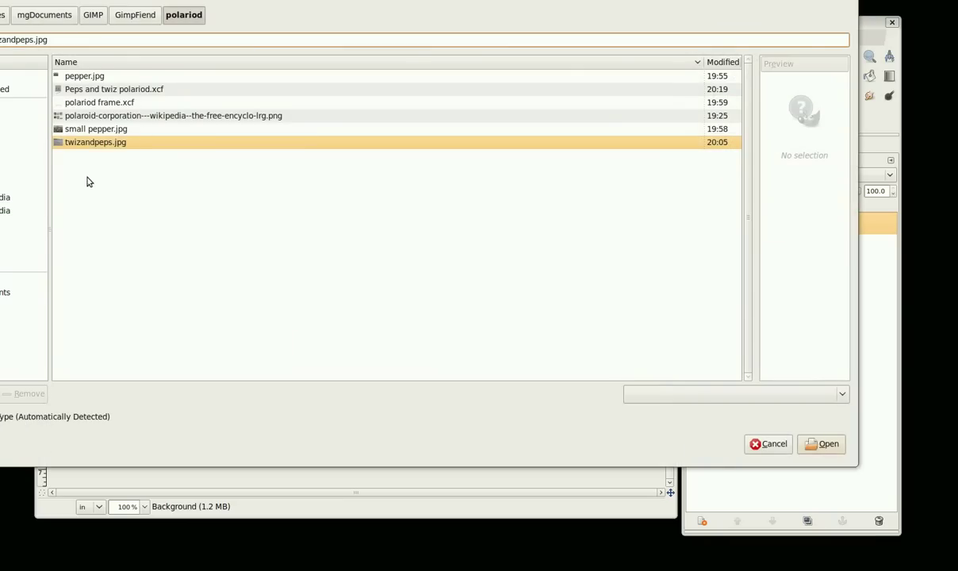
pyautogui.click(90, 142)
pyautogui.doubleClick(91, 143)
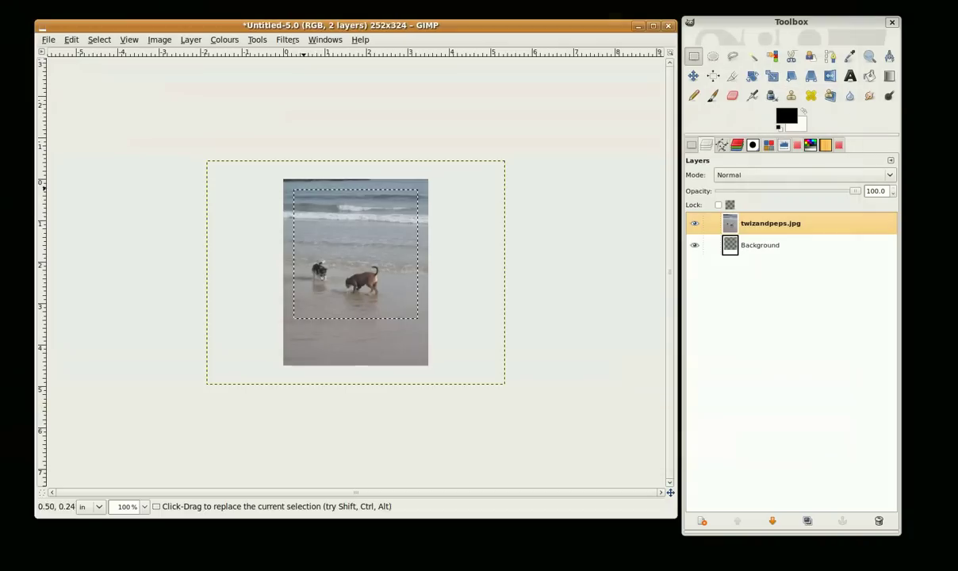
pyautogui.click(756, 248)
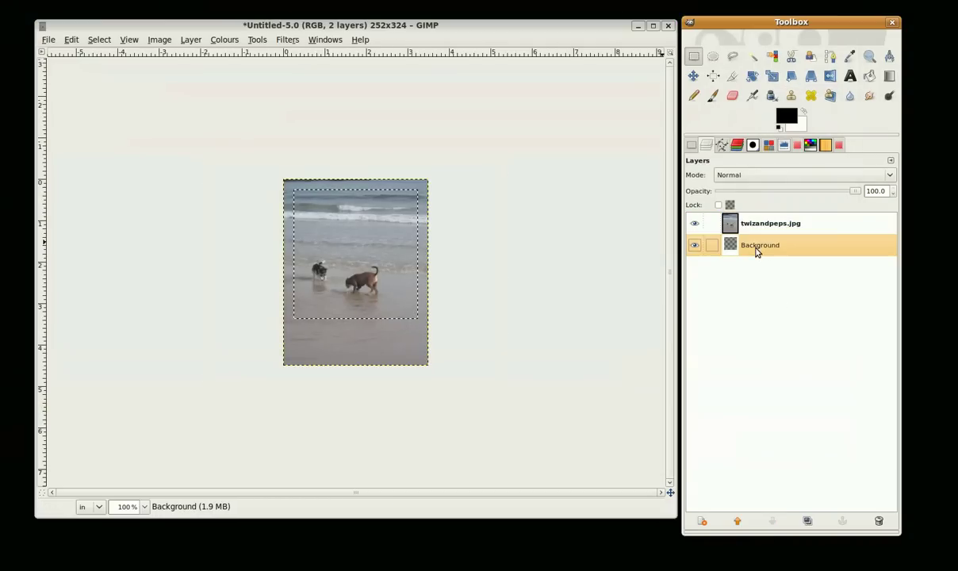
pyautogui.click(740, 522)
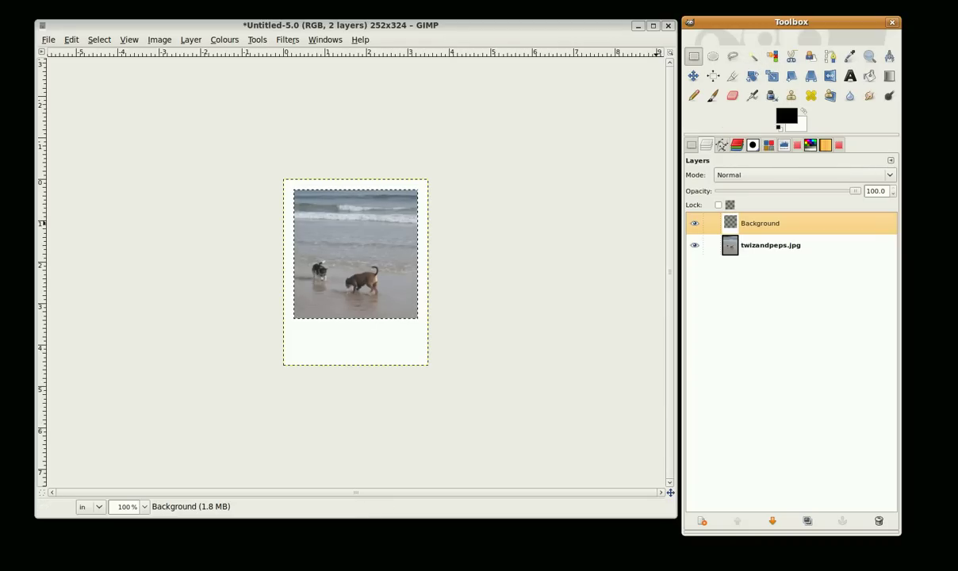
# Shift the photo up and right so both dogs show through the window.
pyautogui.press('m')
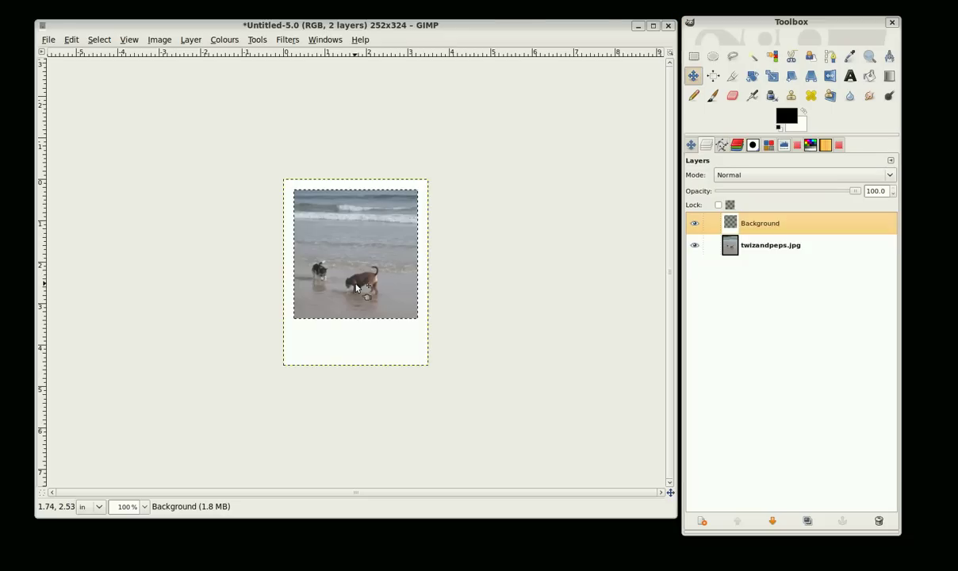
pyautogui.moveTo(355, 288); pyautogui.dragTo(375, 270)
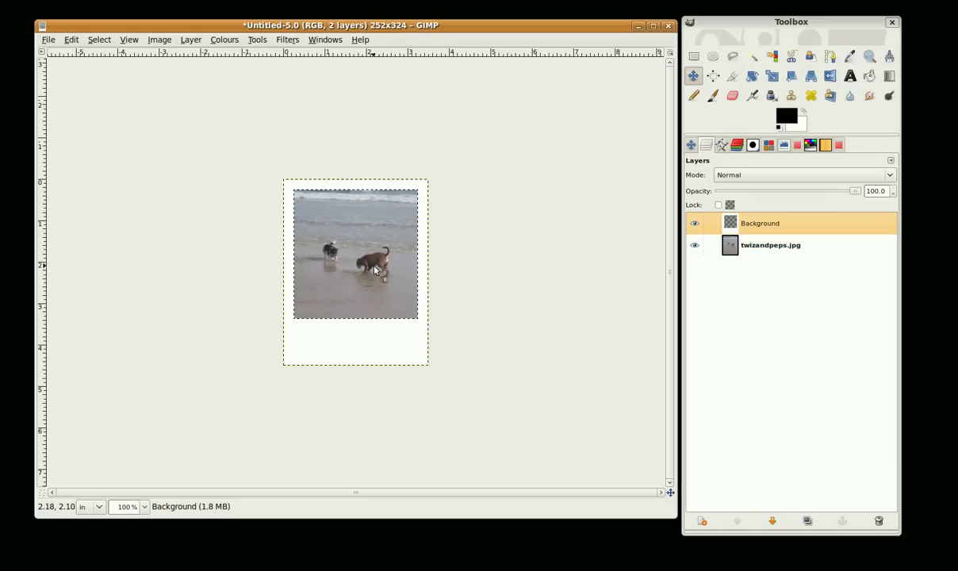
pyautogui.click(851, 76)
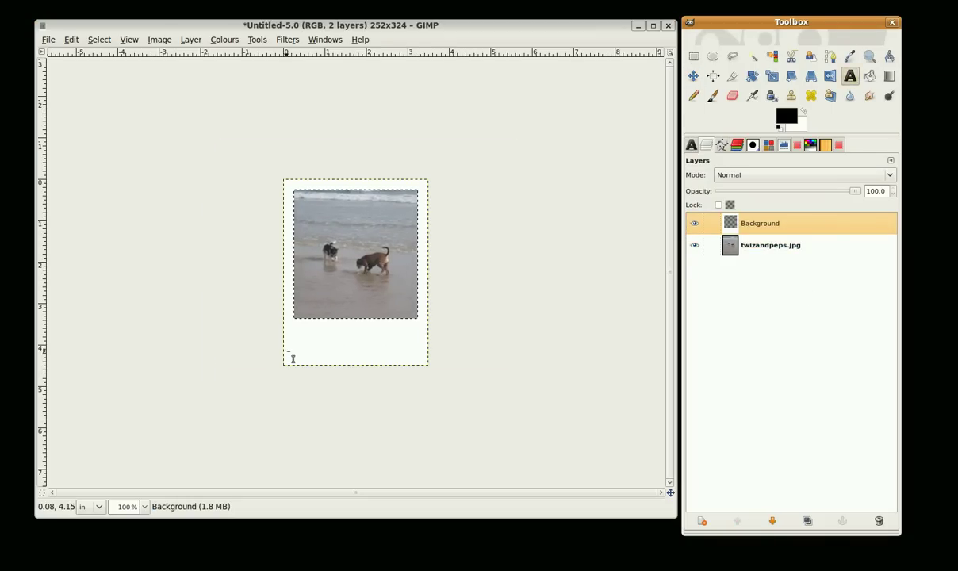
# Type the caption 'Twiz and Peps' in 32 px Twin Marker below the photo window.
pyautogui.click(310, 336)
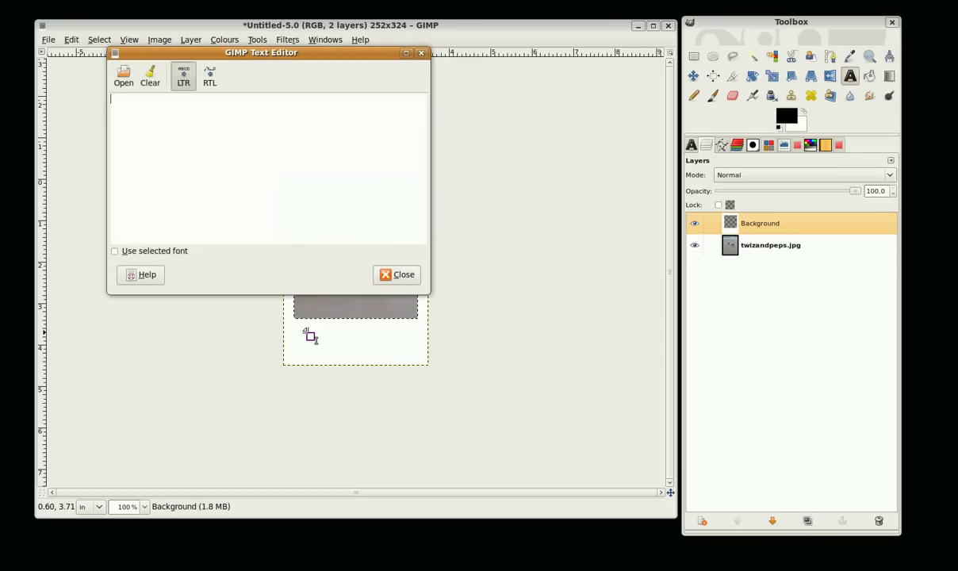
pyautogui.write('Twi')
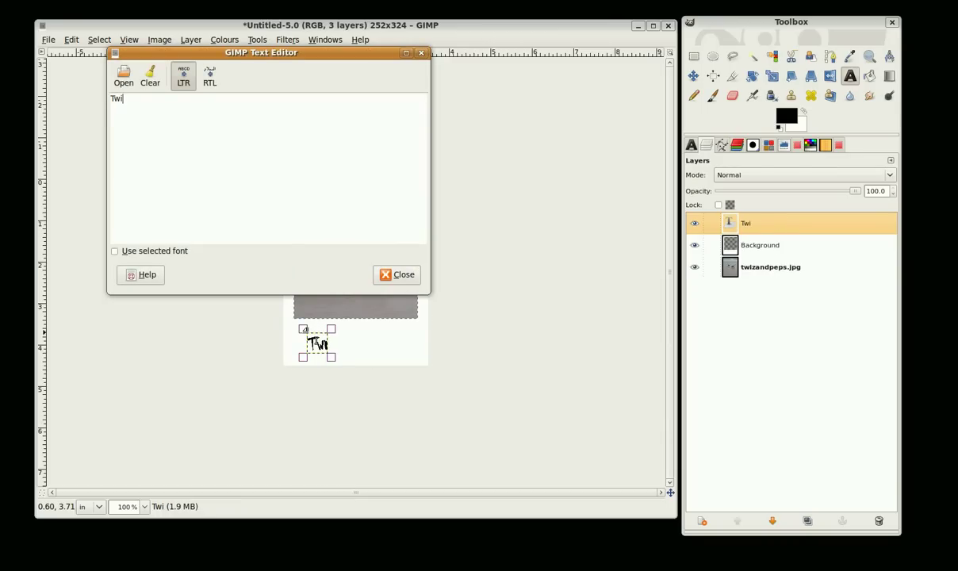
pyautogui.write('z and Peps')
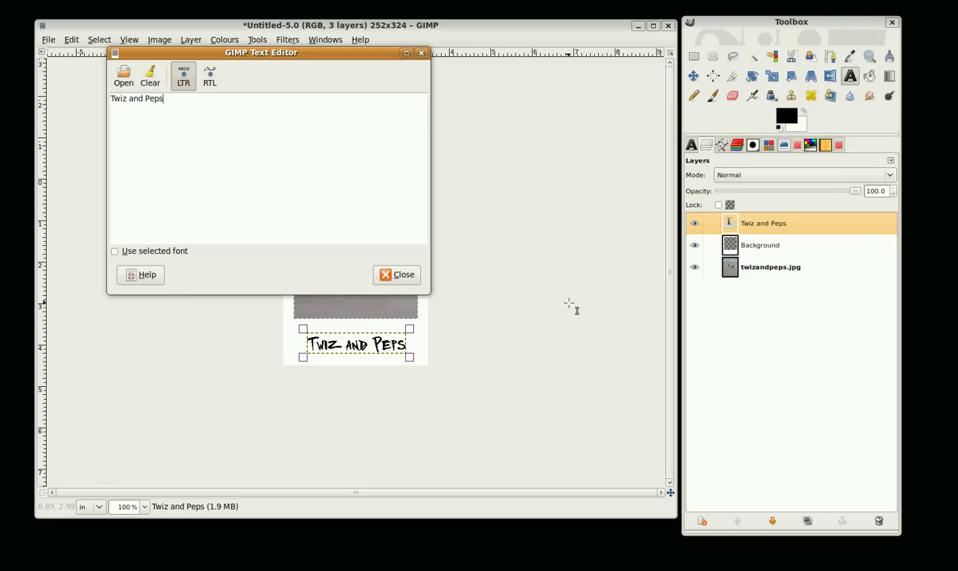
pyautogui.press('Return')
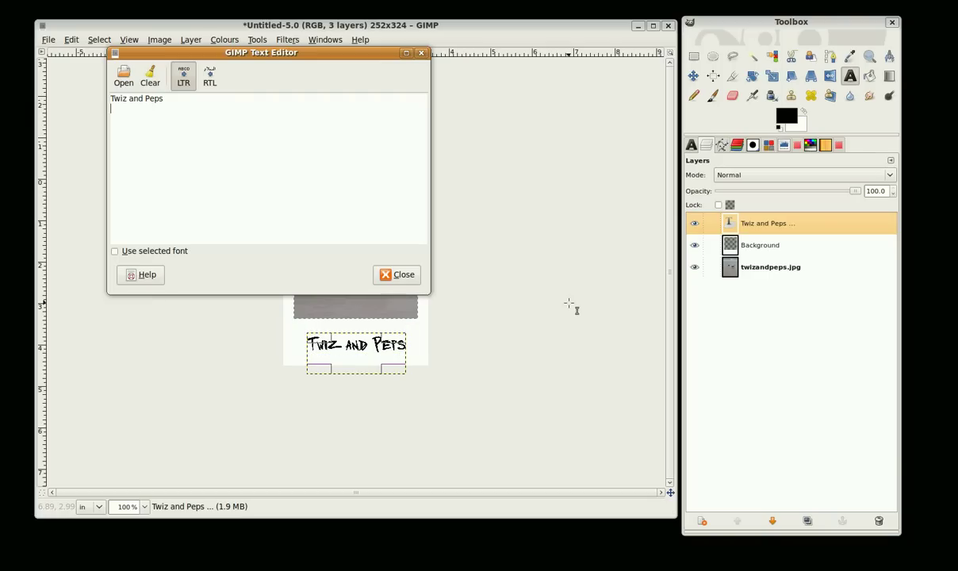
pyautogui.click(693, 145)
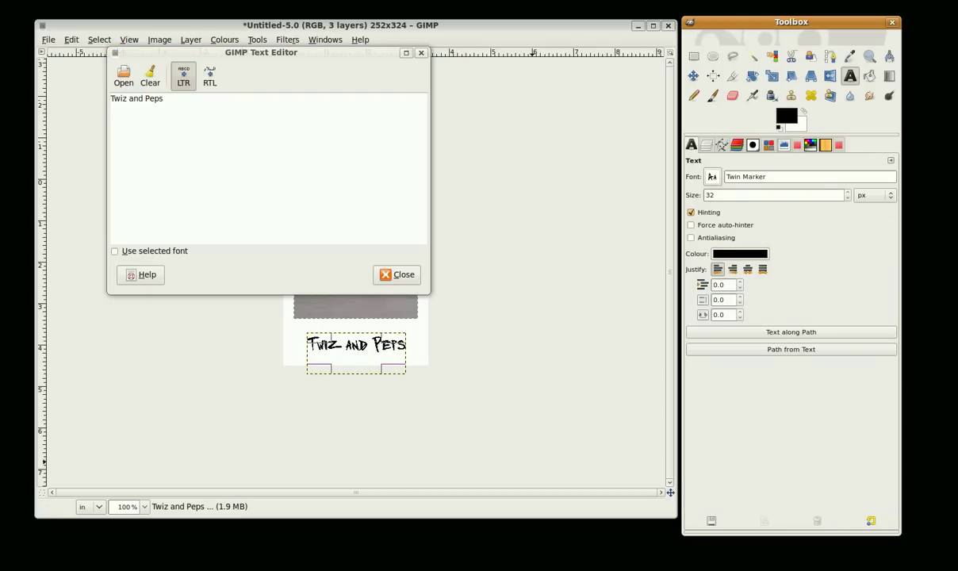
pyautogui.click(403, 274)
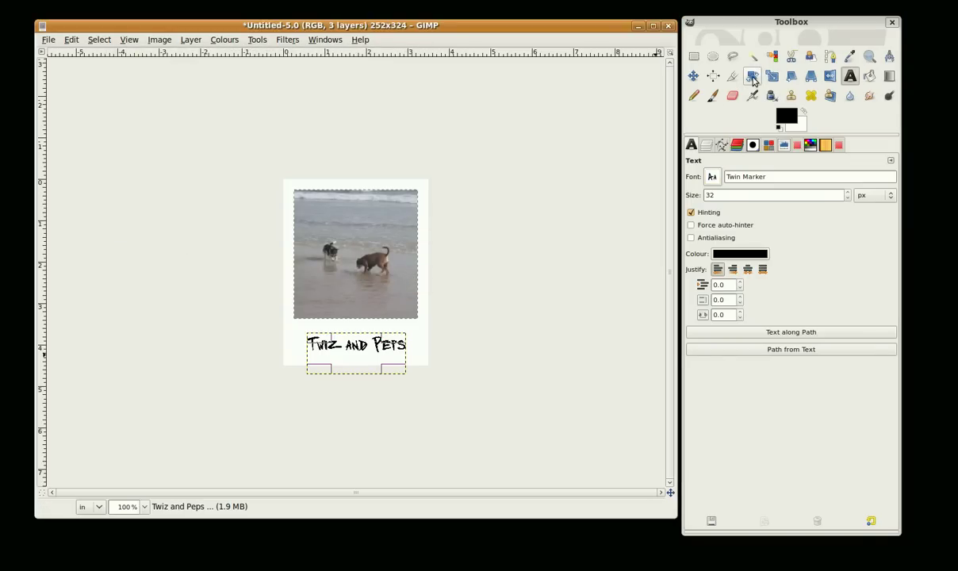
# Rotate the caption layer by -9.46° so it tilts upward across the bottom strip.
pyautogui.click(753, 77)
pyautogui.click(403, 338)
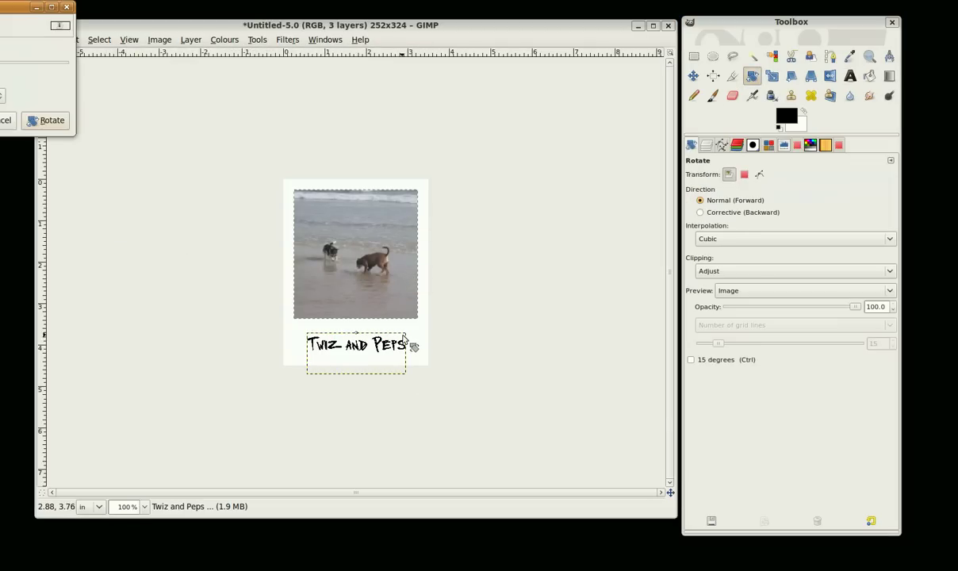
pyautogui.click(390, 333)
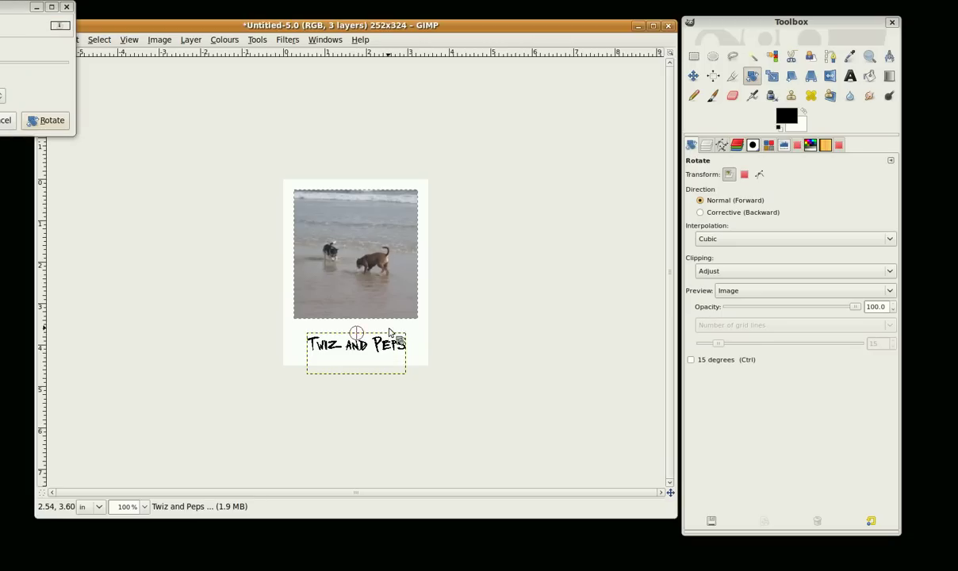
pyautogui.press('Escape')
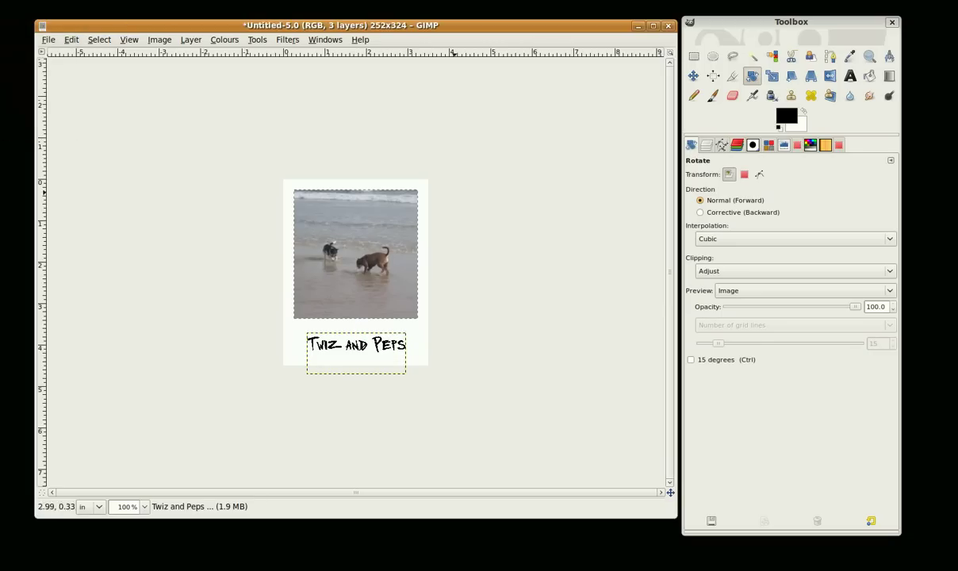
pyautogui.click(705, 147)
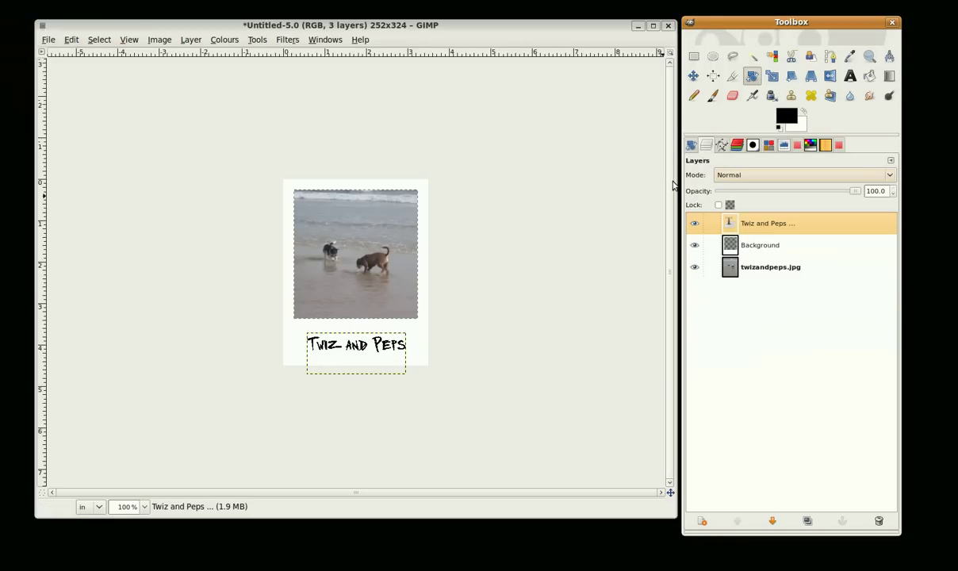
pyautogui.moveTo(401, 342); pyautogui.dragTo(395, 338)
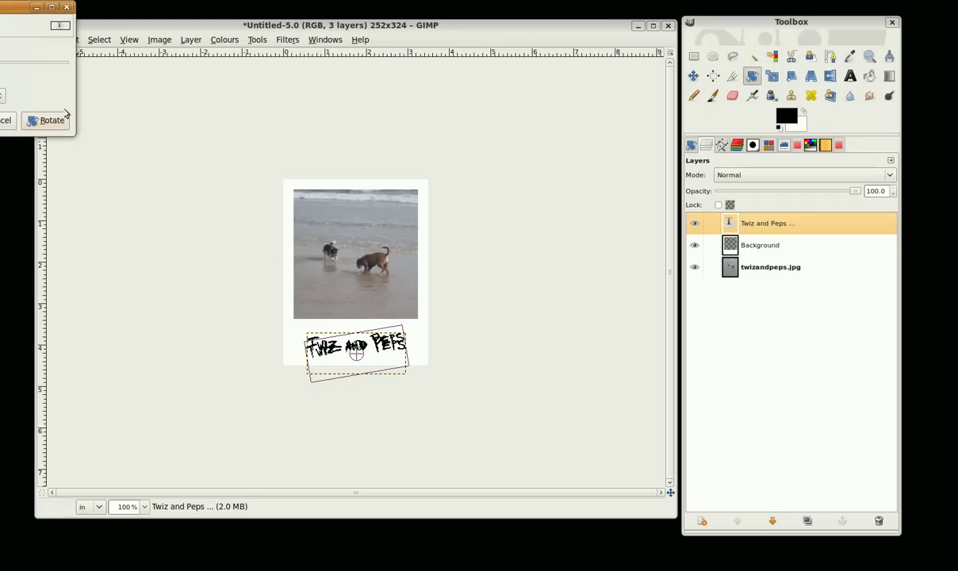
pyautogui.moveTo(16, 6); pyautogui.dragTo(199, 77)
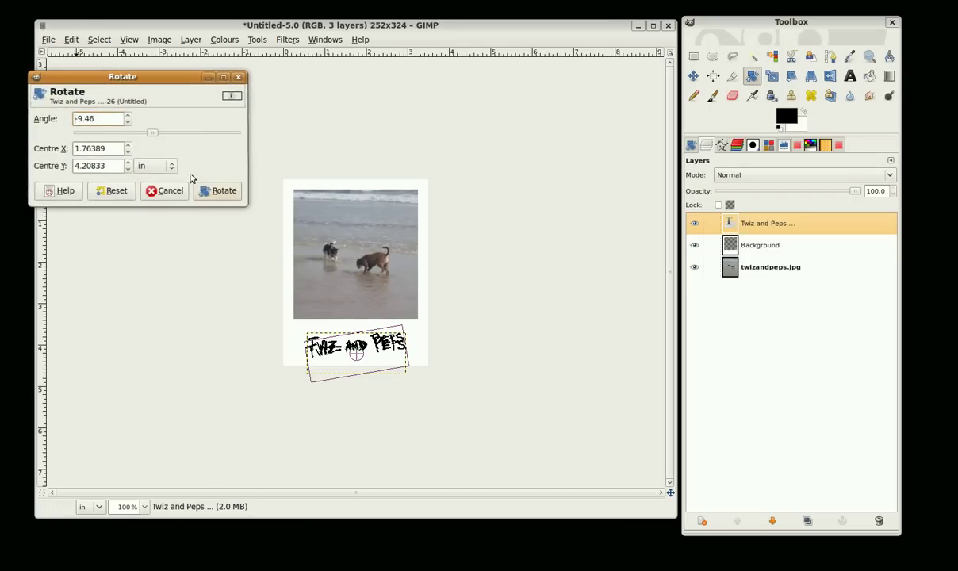
pyautogui.click(208, 190)
# Merge the frame, photo and caption with Merge Visible Layers from the caption layer's menu.
pyautogui.scroll(2, 301, 258)
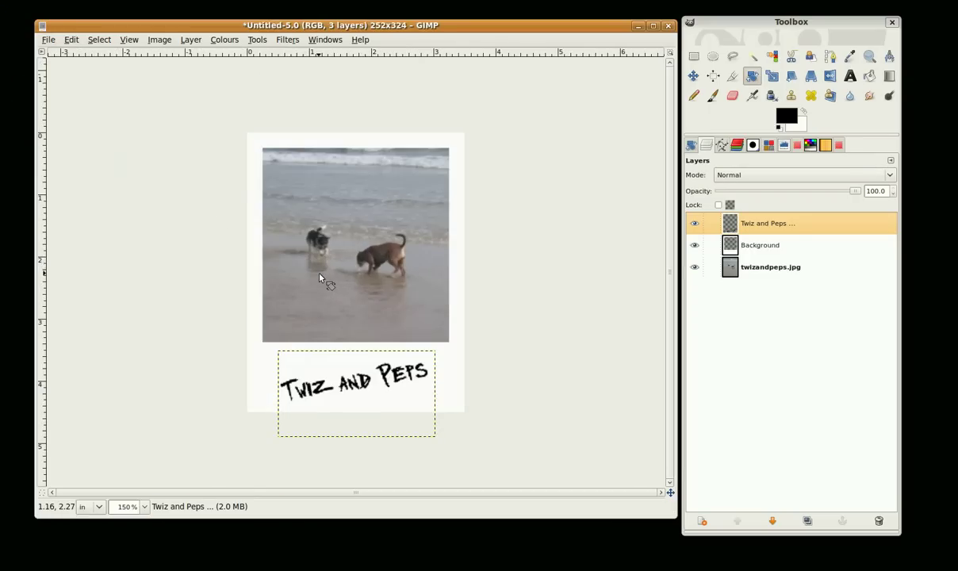
pyautogui.rightClick(773, 226)
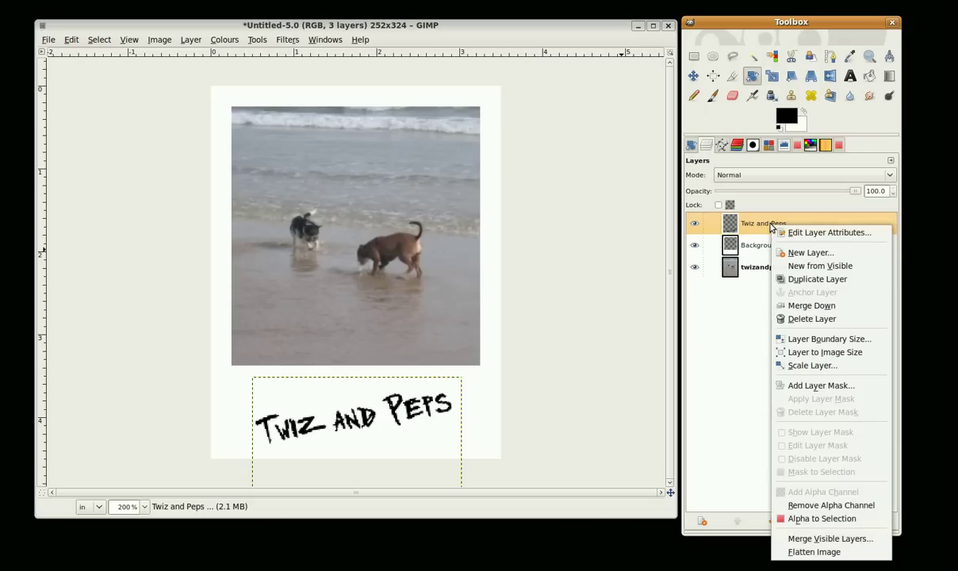
pyautogui.click(820, 540)
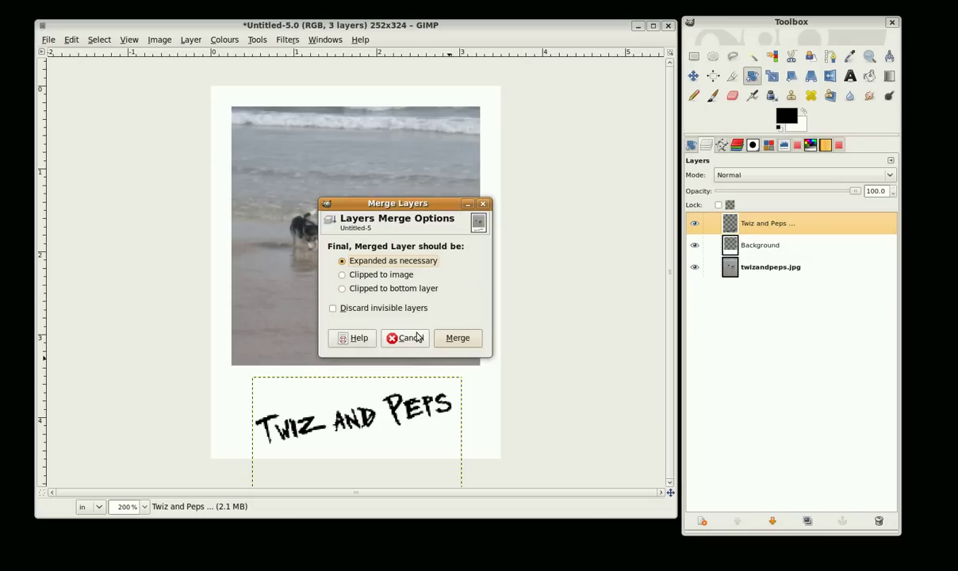
pyautogui.click(459, 338)
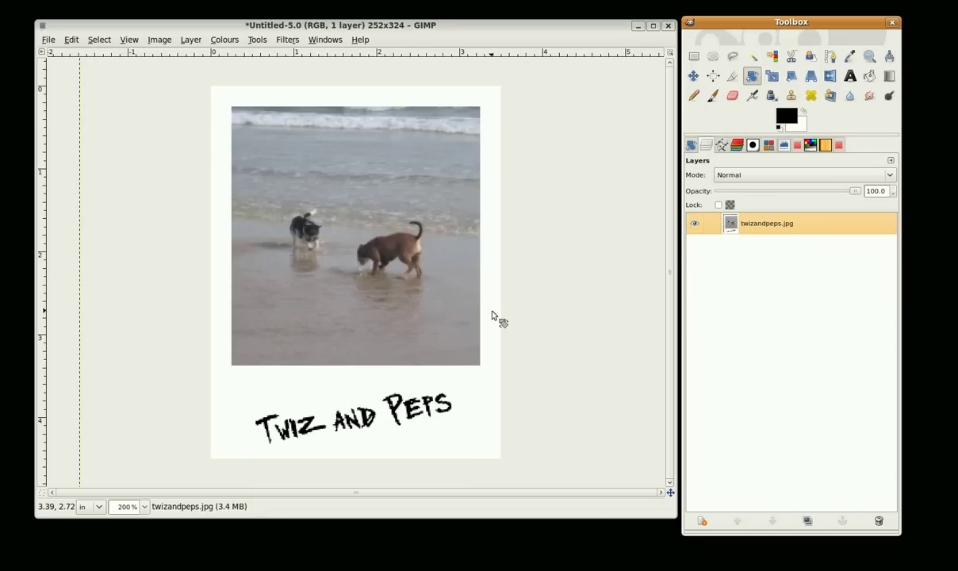